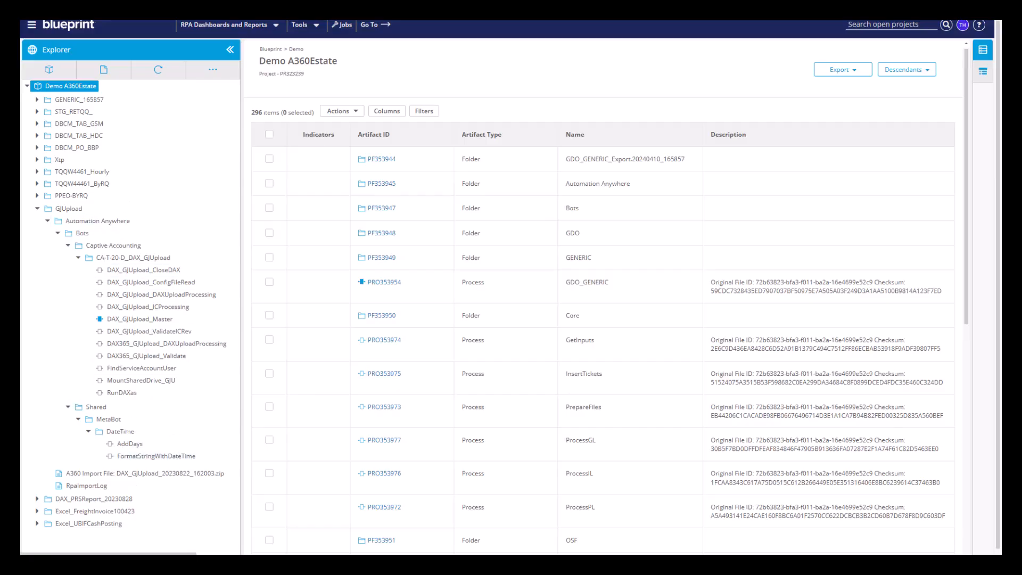
Start an Automation360 import of DAX_GJUpload_20230822_162003.zip from Downloads, using the Default Automation Anywhere Template
left_click(212, 70)
mouse_move(214, 86)
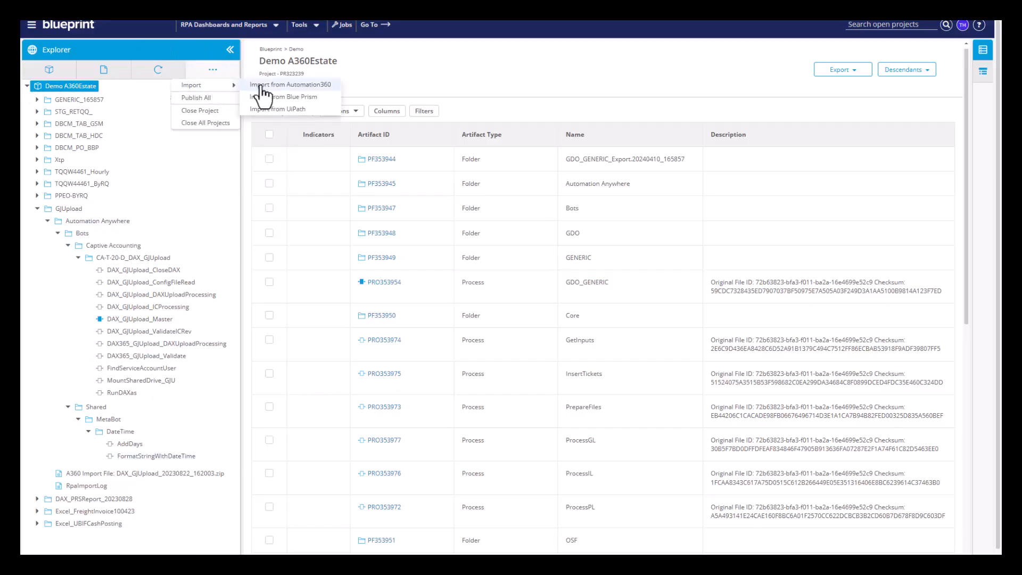
left_click(290, 84)
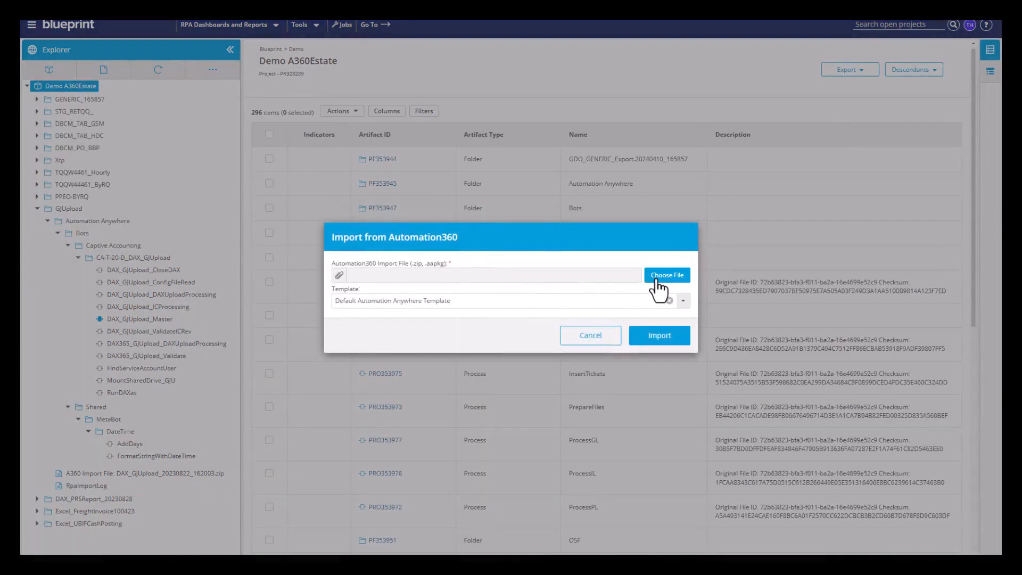
left_click(658, 283)
left_click(79, 163)
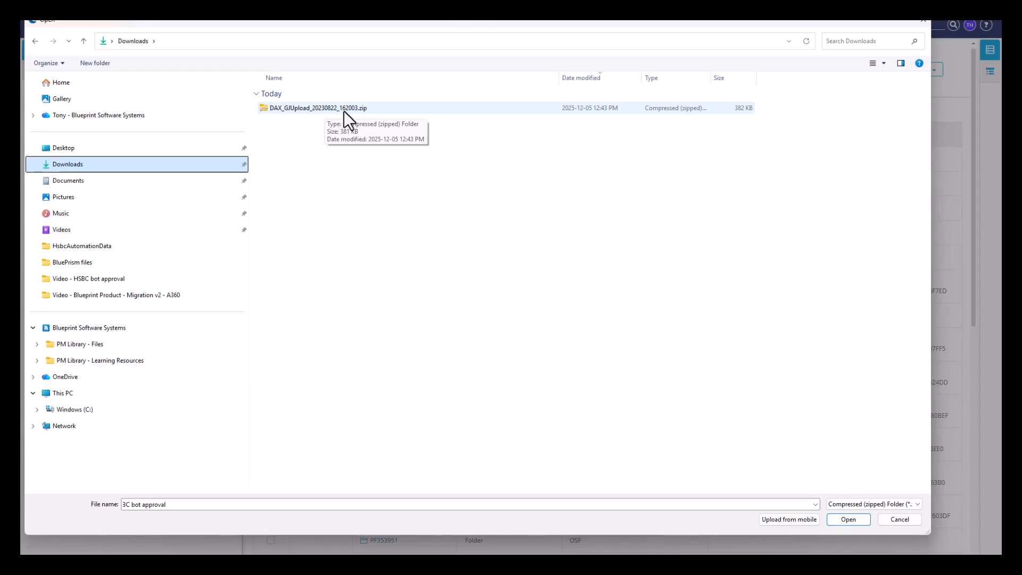
left_click(344, 111)
left_click(852, 519)
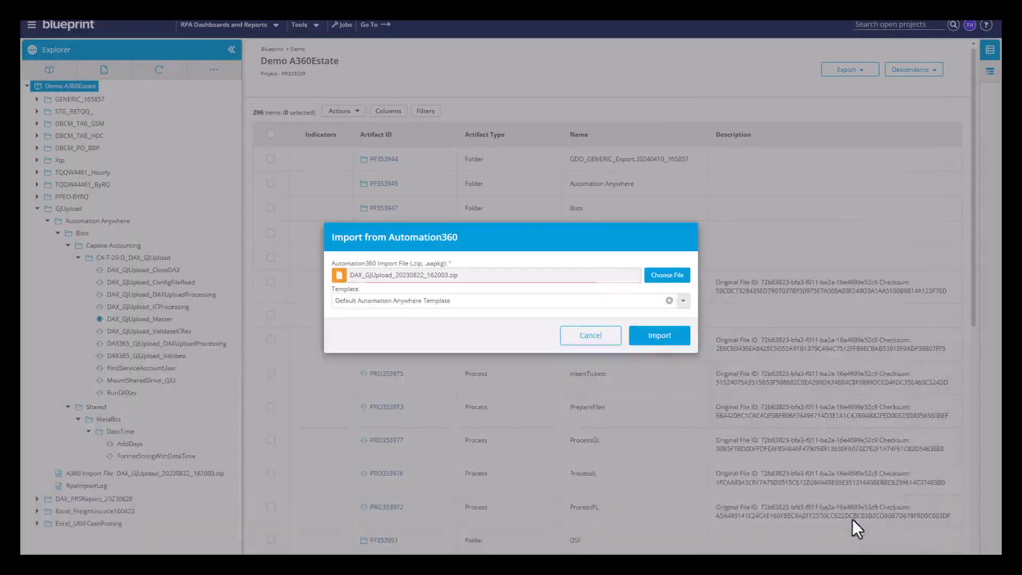
left_click(652, 337)
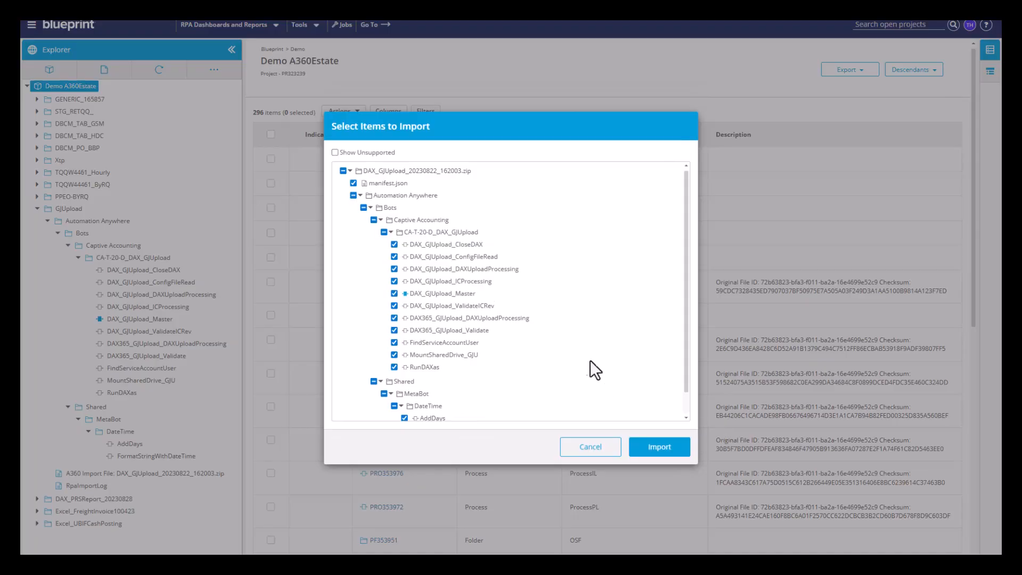
Review the bots and shared MetaBot items selected for import from the package, and cancel the import
scroll(532, 351, "down", 1)
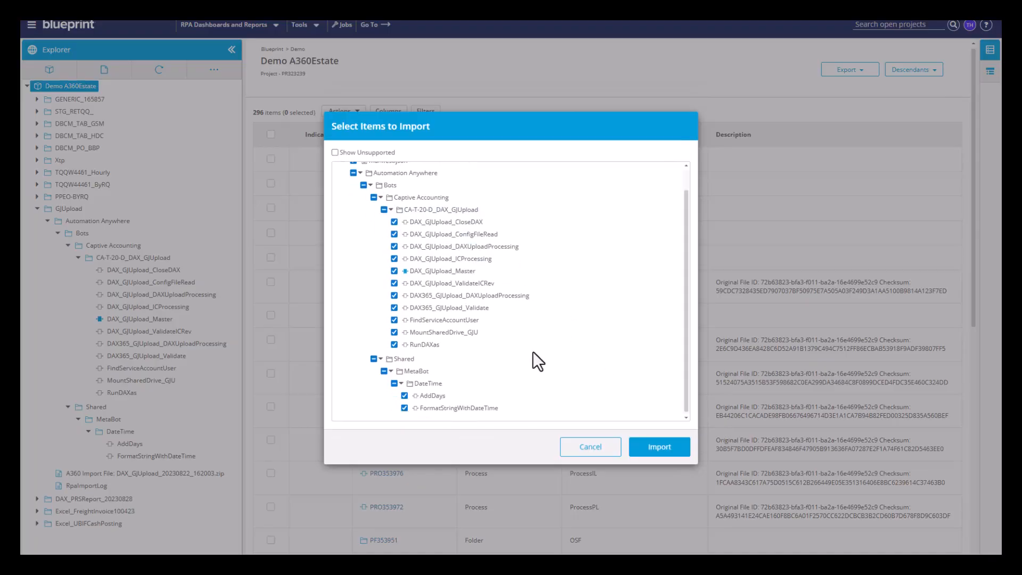
scroll(535, 358, "up", 1)
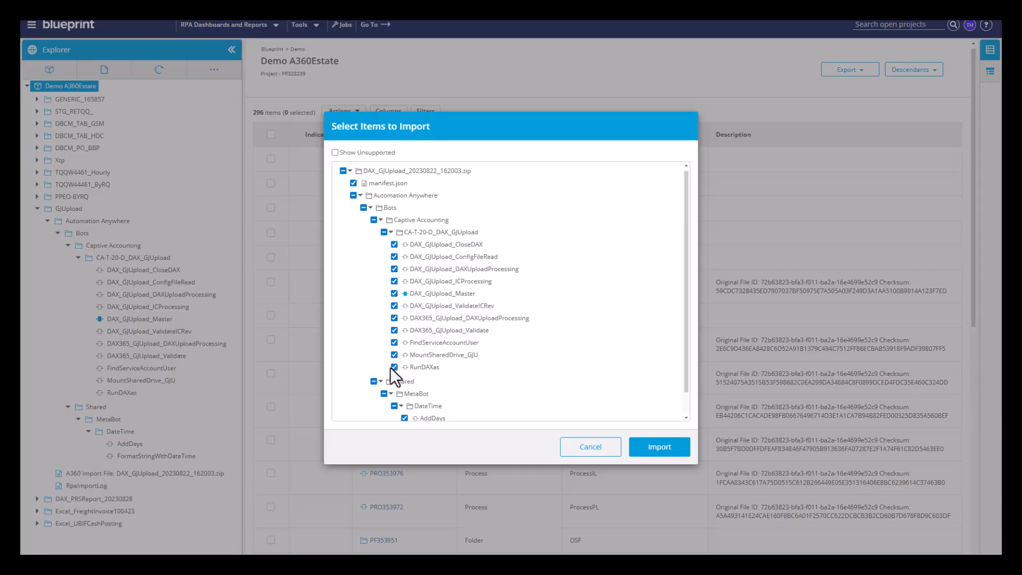
scroll(353, 319, "down", 1)
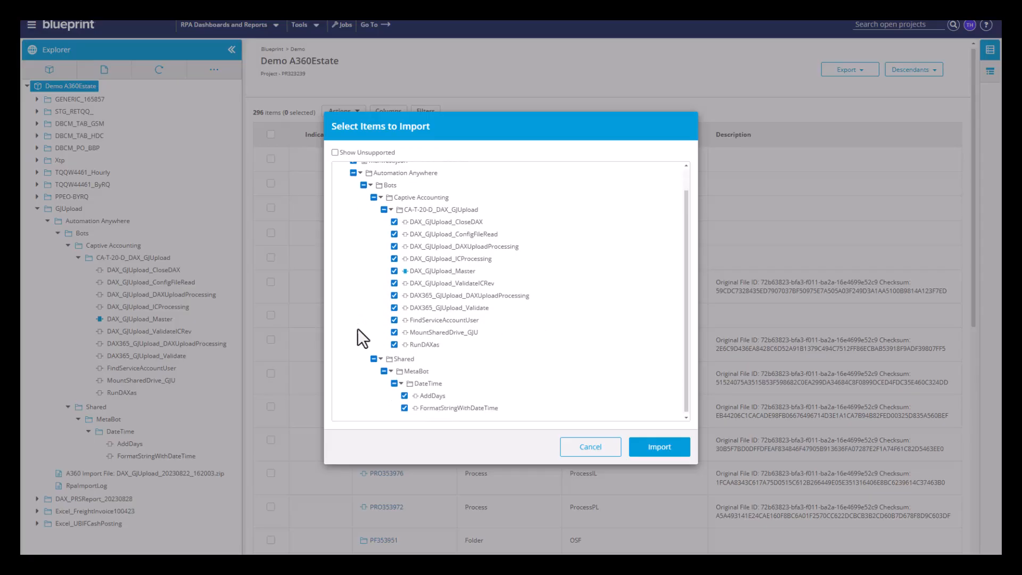
left_click(589, 452)
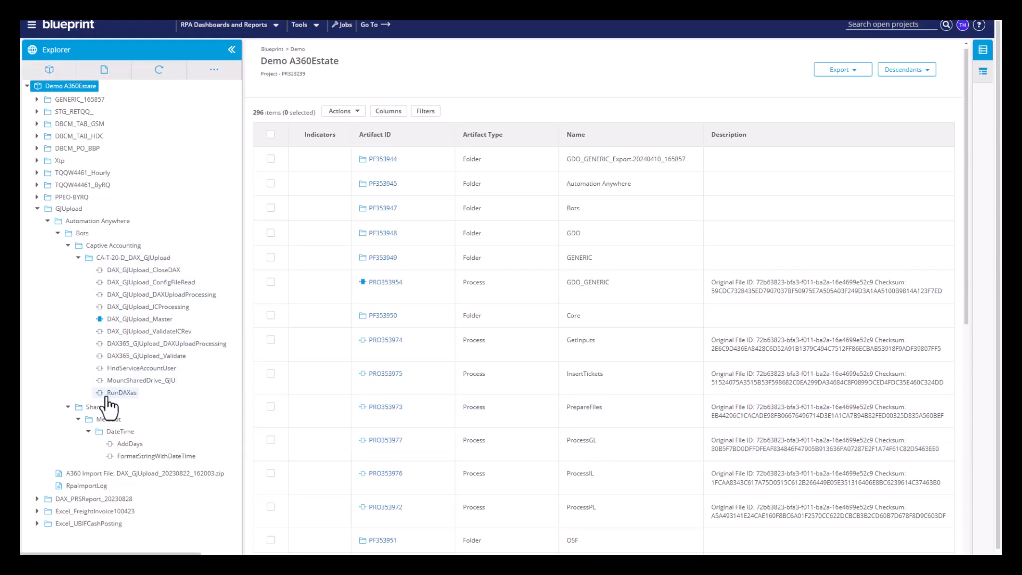
Open the RunDAXas process and look through its flow down to the LegacyAutomation condition
left_click(111, 394)
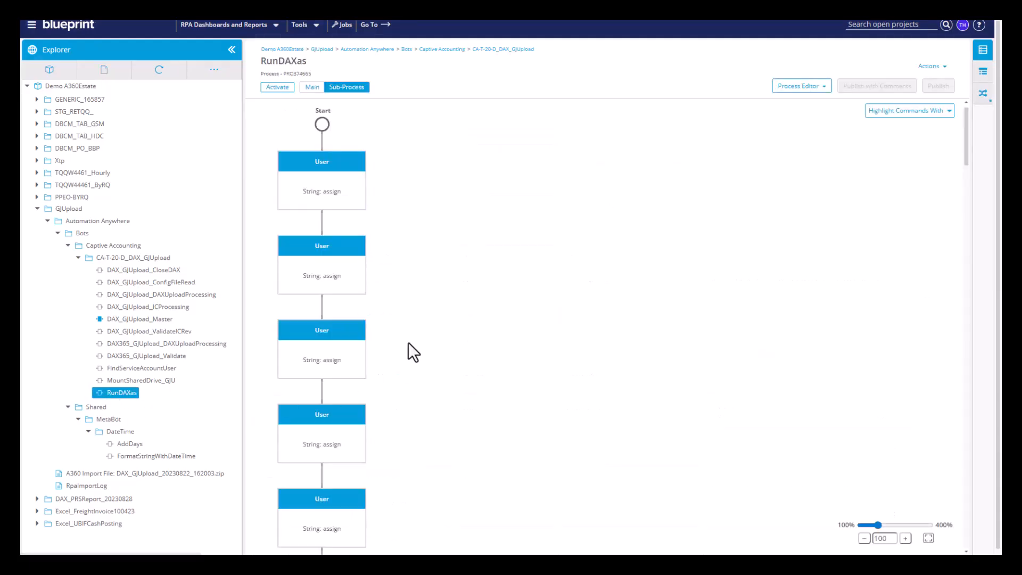
scroll(426, 318, "down", 9)
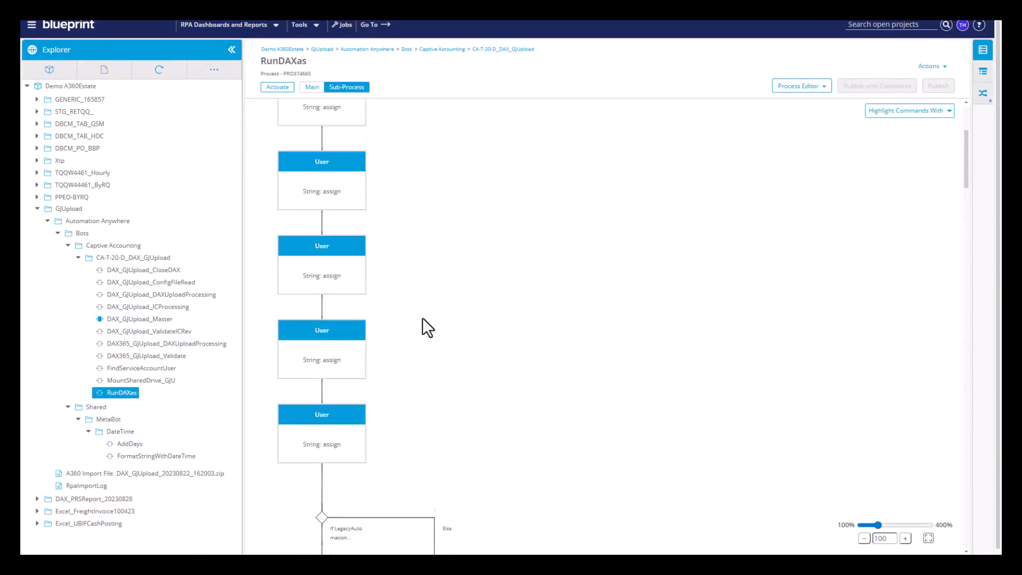
scroll(516, 335, "down", 2)
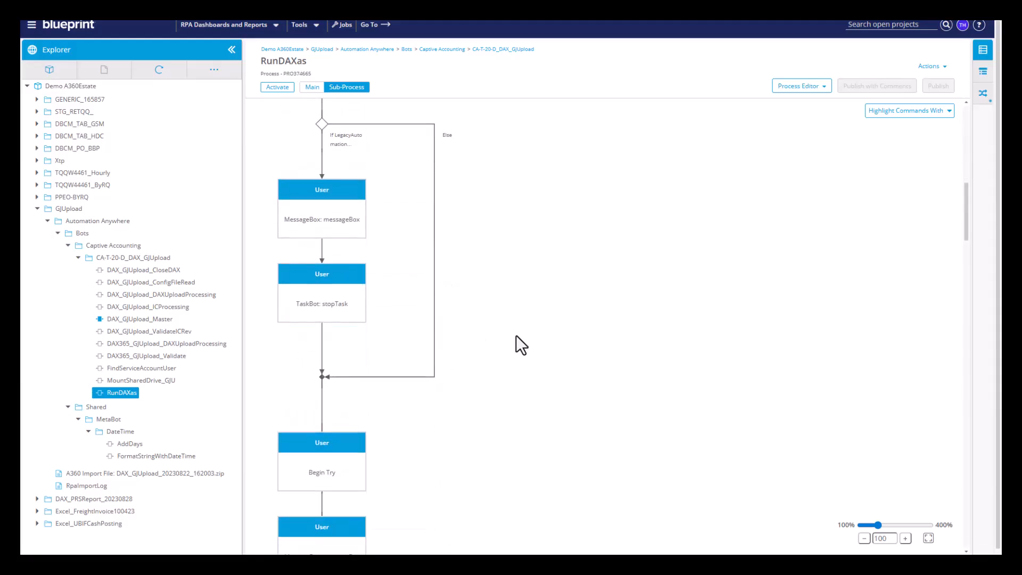
Examine the description and Common Object Model parameters of the MessageBox: messageBox step, using a wider properties area
left_click(357, 218)
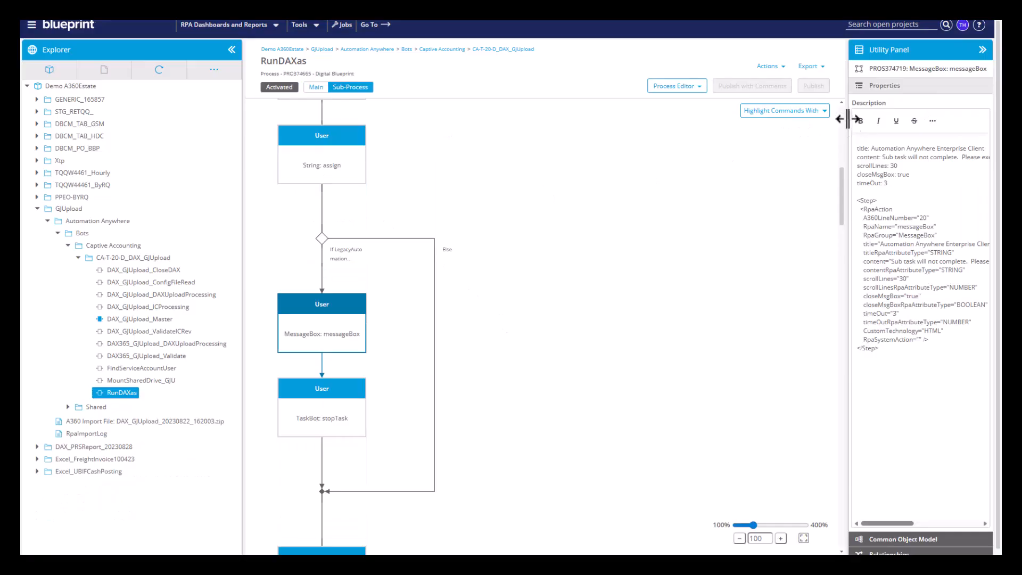
left_click_drag(849, 118, 603, 151)
left_click(672, 303)
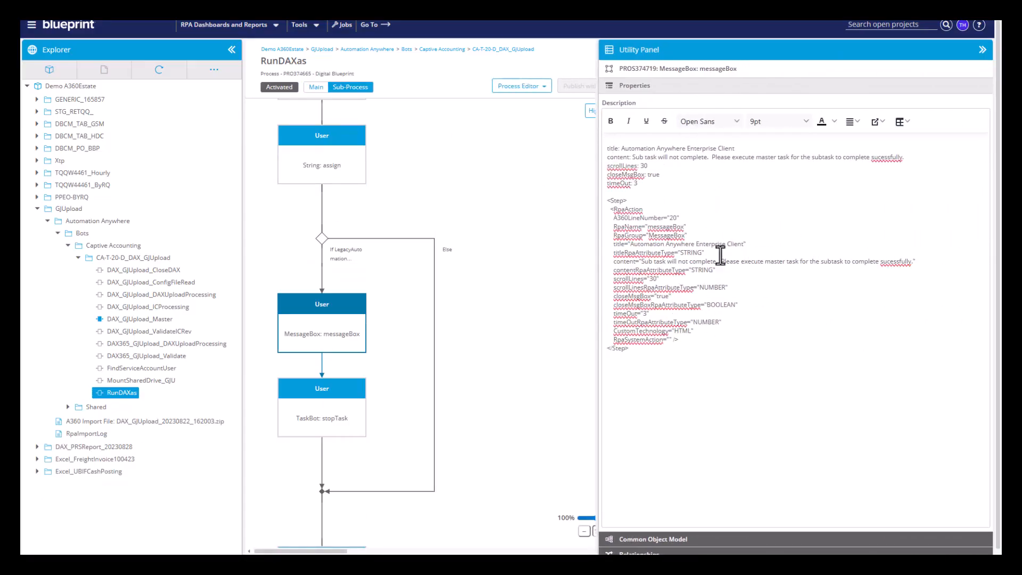
left_click(675, 539)
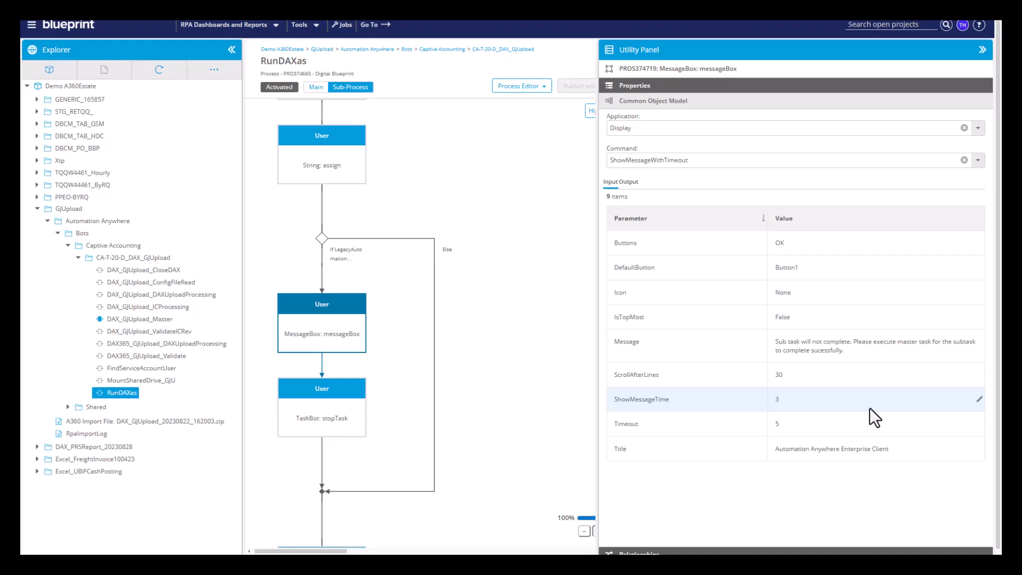
left_click(983, 50)
Enable the custom action rule for AppIntegration captureWindow in the project's migration rules and save it
left_click(302, 30)
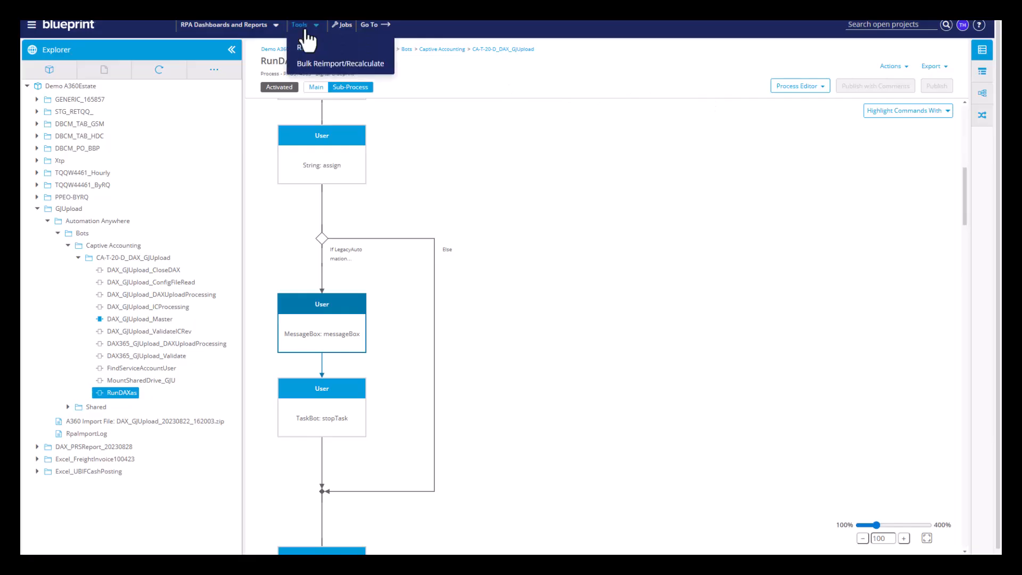
left_click(307, 49)
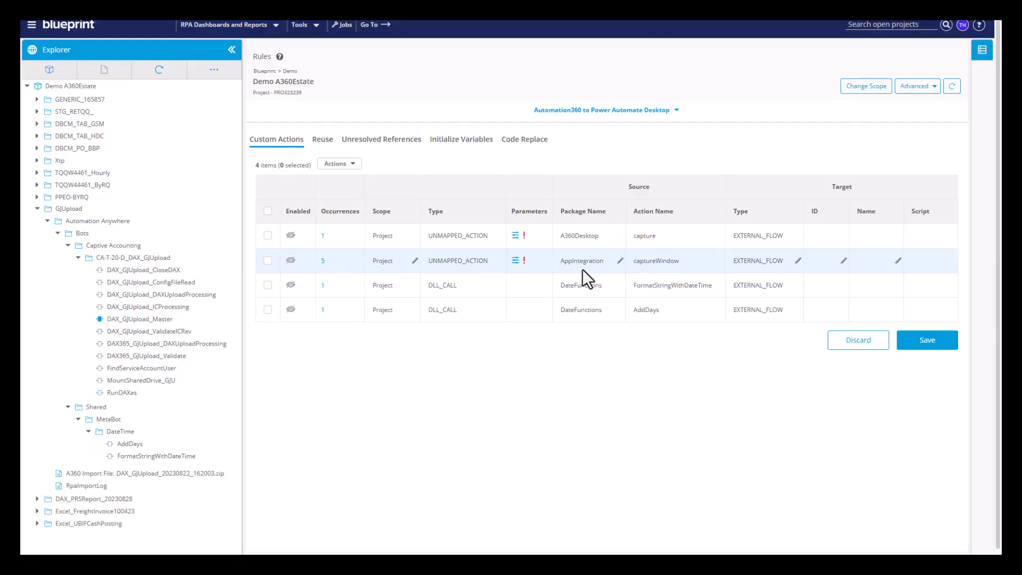
left_click(290, 261)
left_click(927, 340)
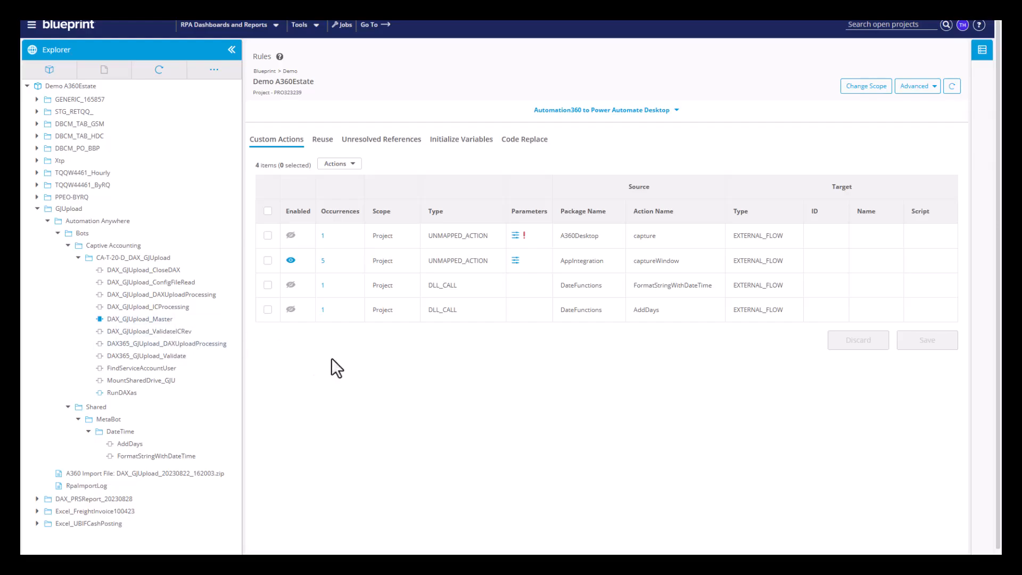
Export DAX_GJUpload_Master with all its sub-processes to Power Automate Desktop without the Rules Wizard, and check the resulting export job
left_click(106, 320)
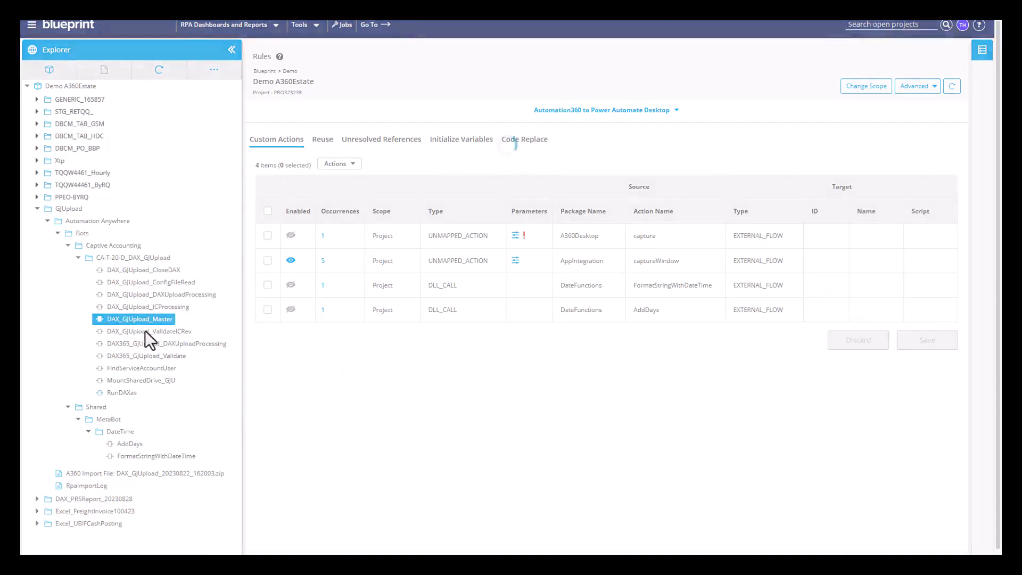
left_click(932, 66)
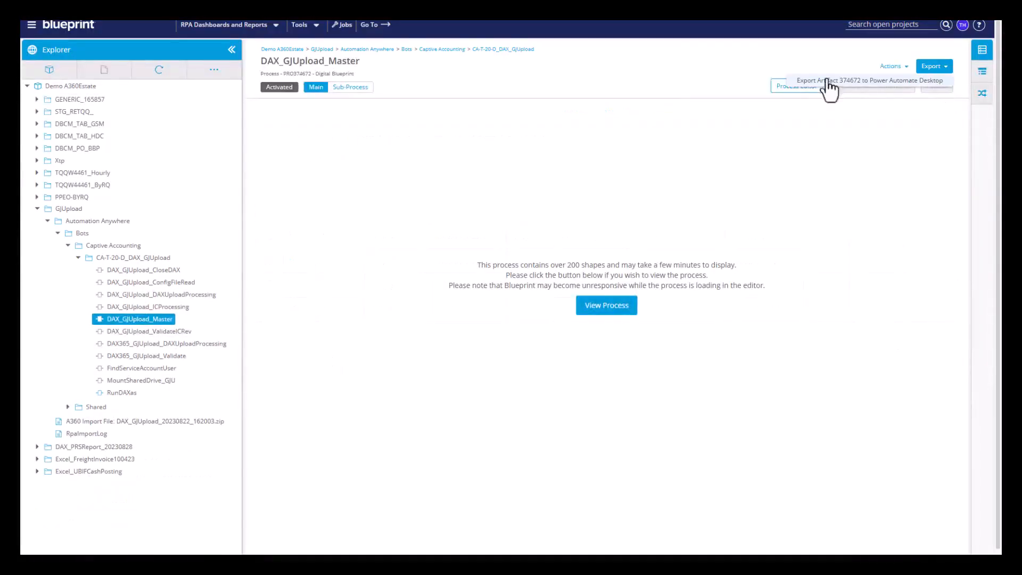
left_click(917, 83)
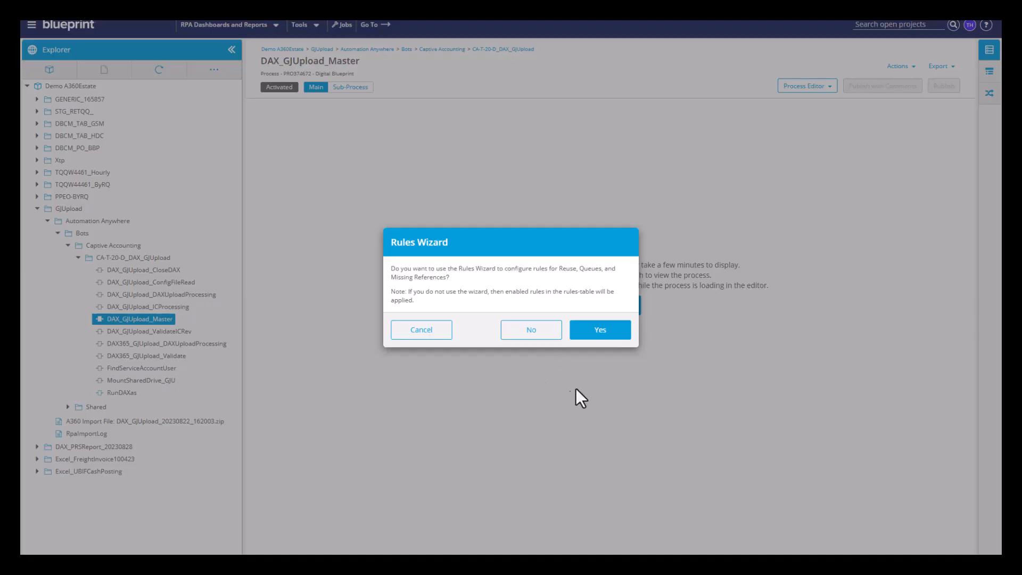
left_click(537, 336)
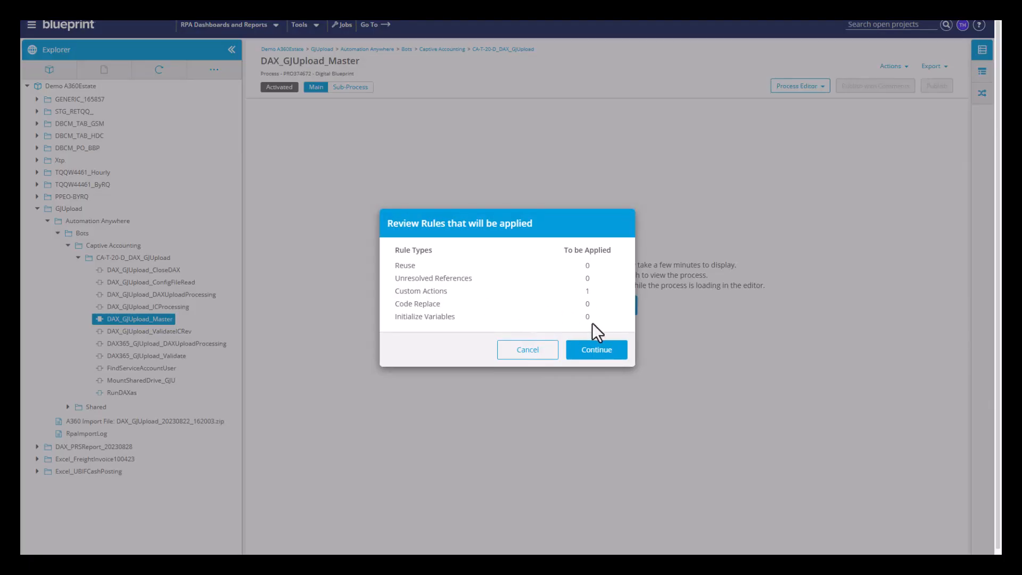
left_click(604, 353)
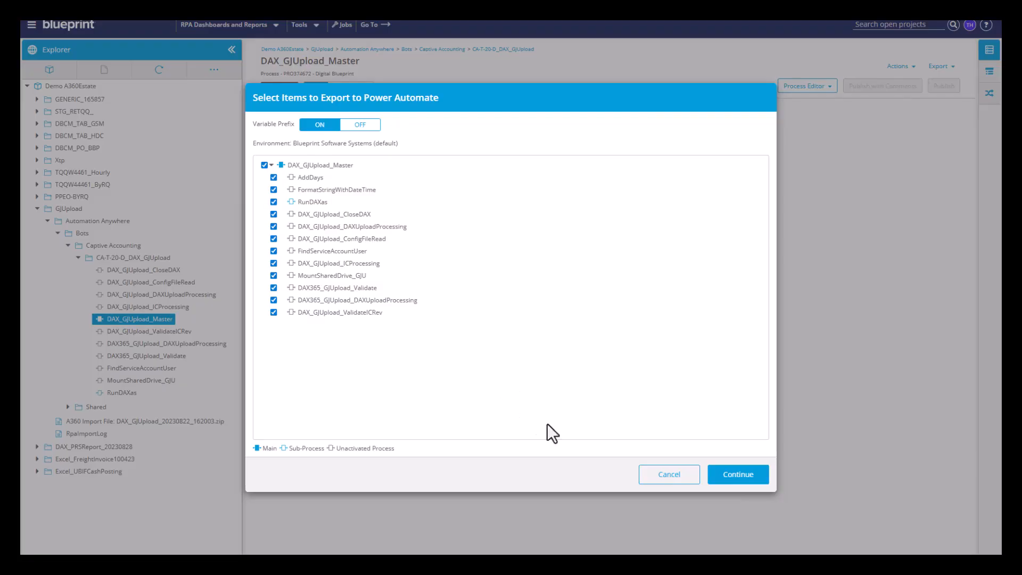
left_click(738, 480)
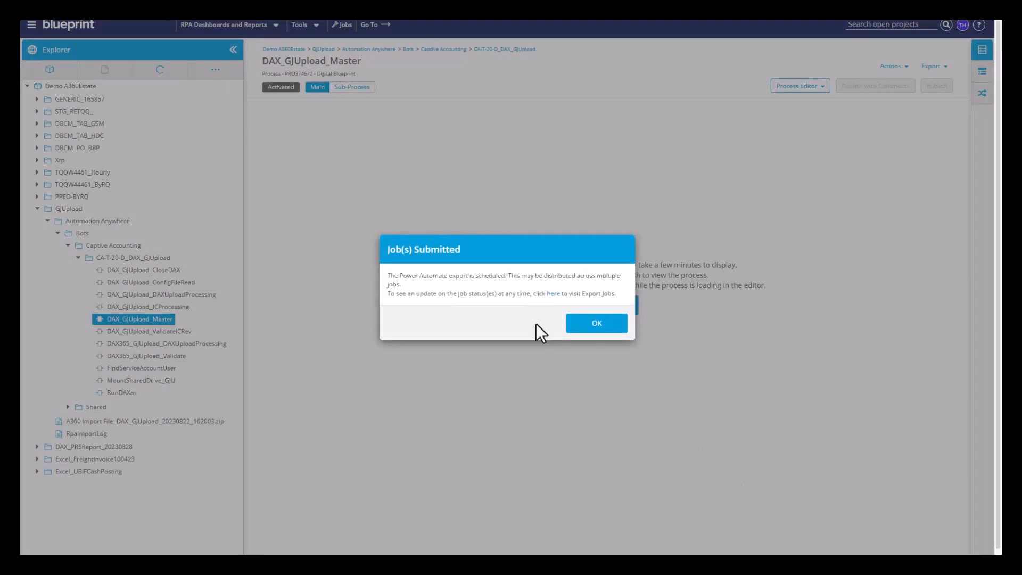
left_click(552, 294)
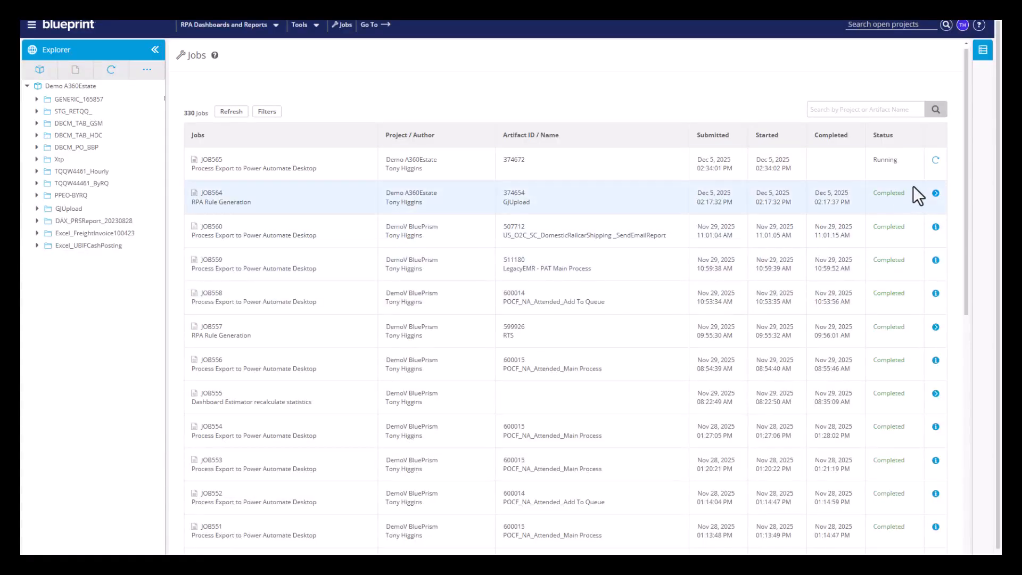
left_click(936, 161)
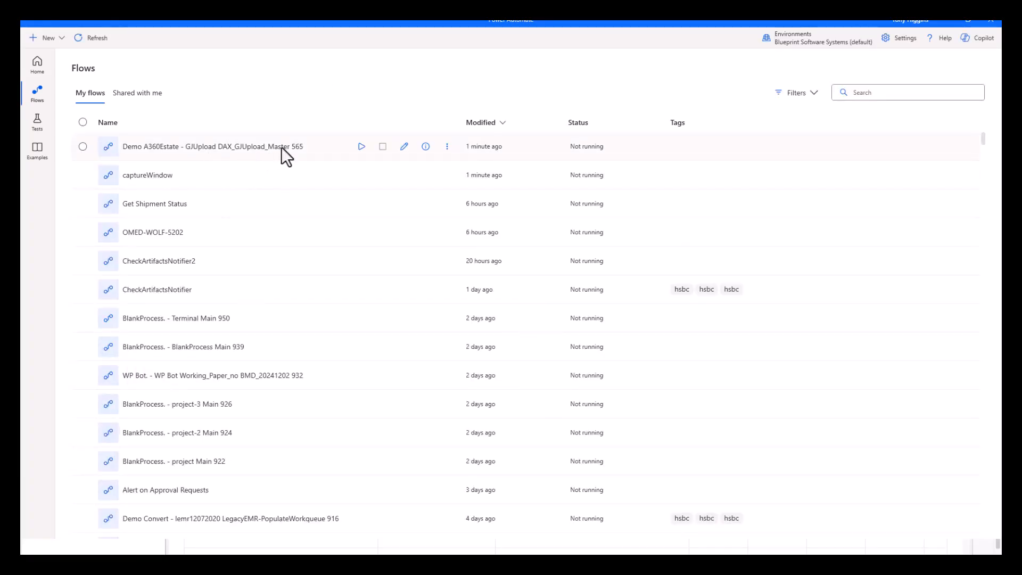
Switch to Power Automate, open the exported DAX_GJUpload_Master 565 flow for editing, and look through its Main subflow
left_click(173, 183)
left_click(404, 146)
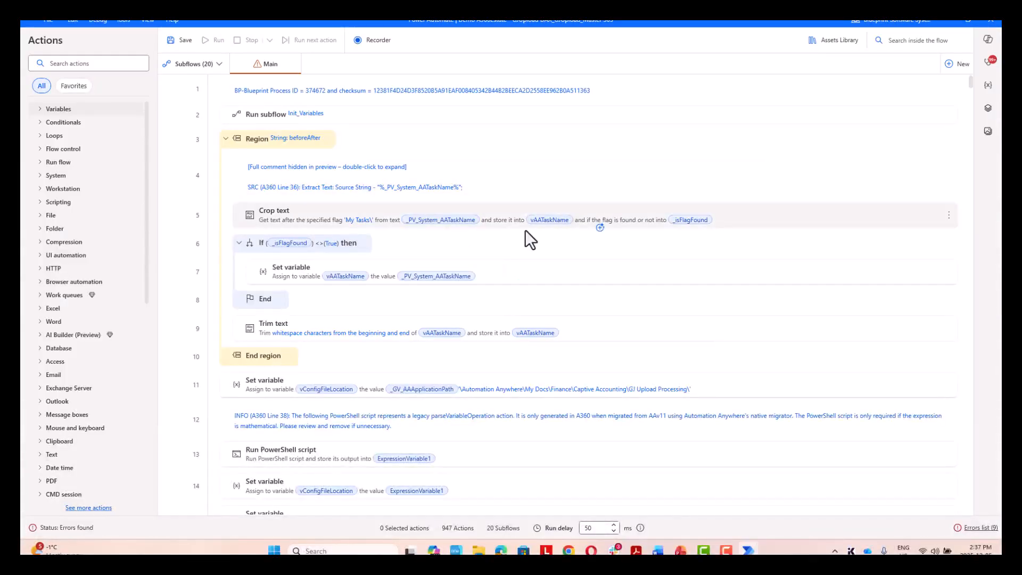
scroll(366, 232, "down", 10)
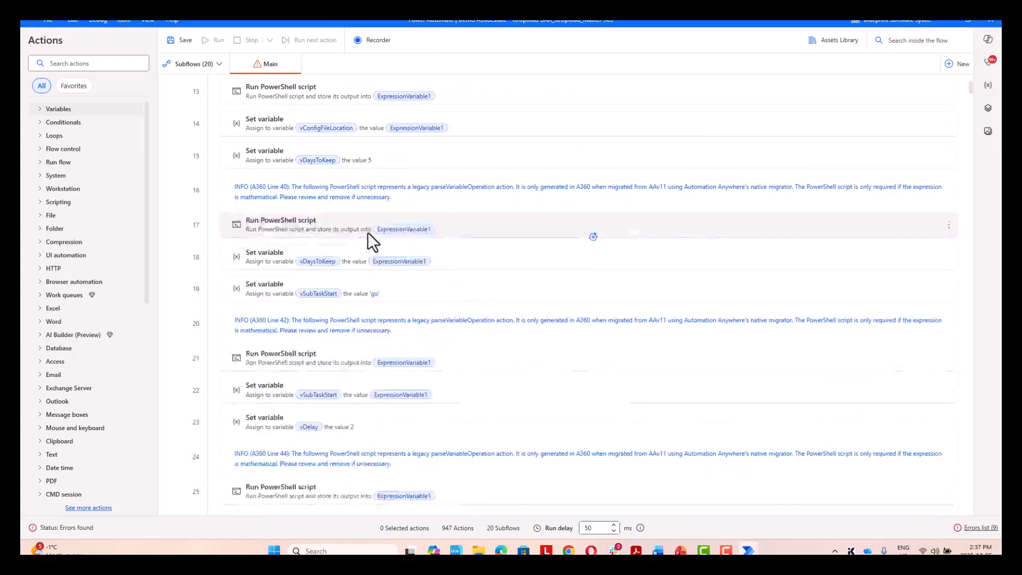
scroll(368, 238, "down", 11)
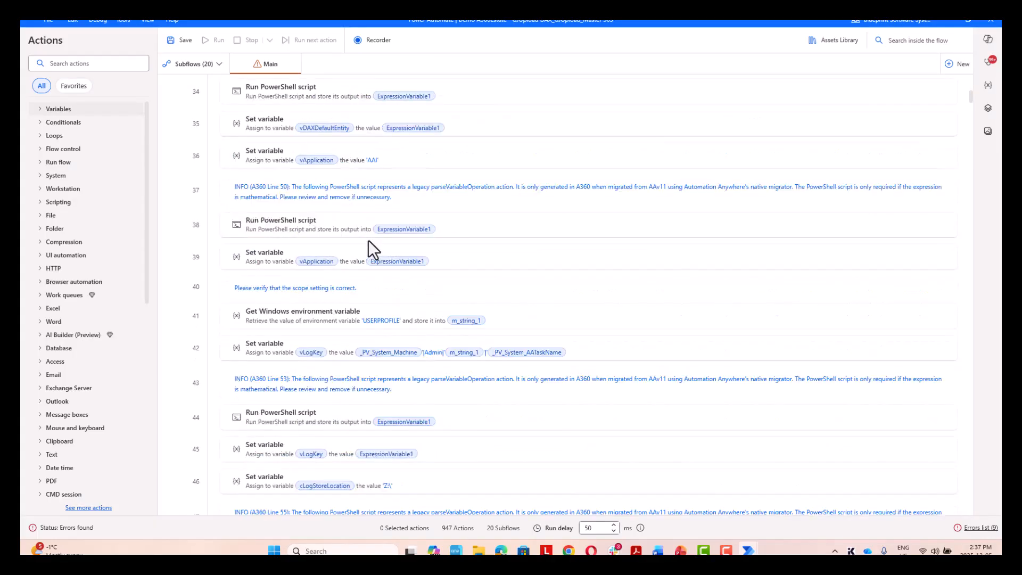
scroll(357, 251, "down", 3)
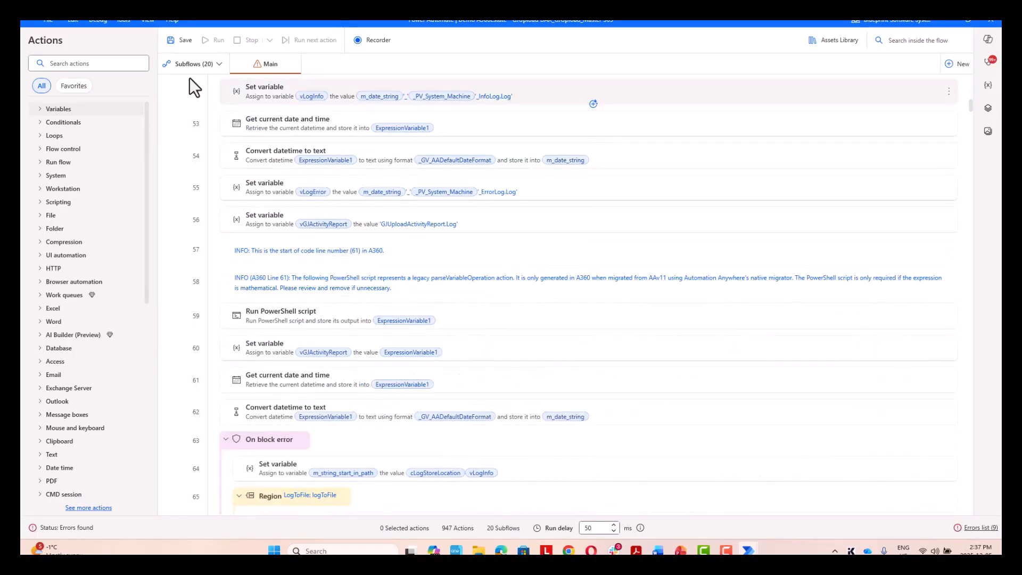
Look through the flow's list of subflows, its variables and its UI elements
left_click(191, 64)
scroll(211, 242, "down", 3)
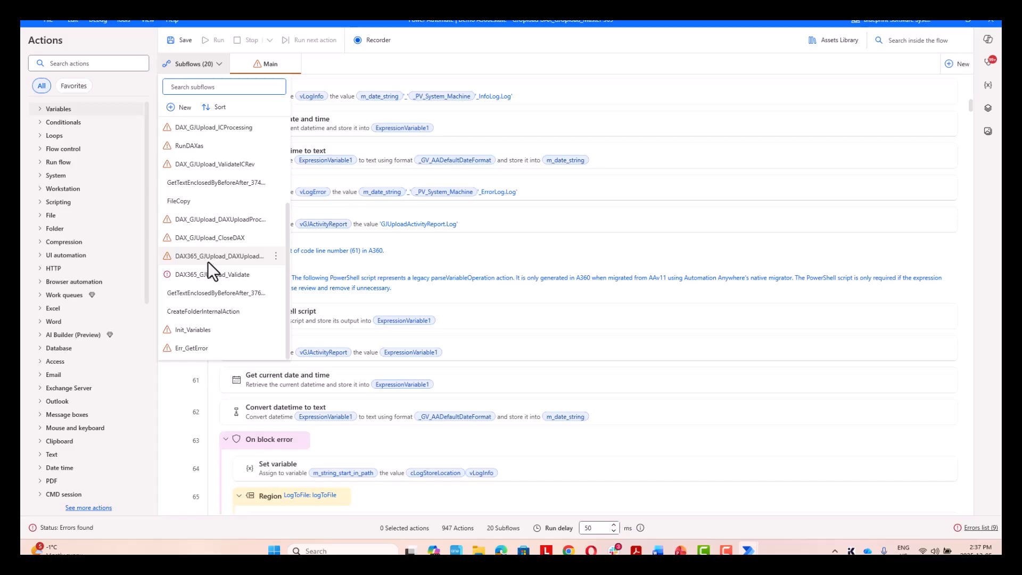
left_click(961, 103)
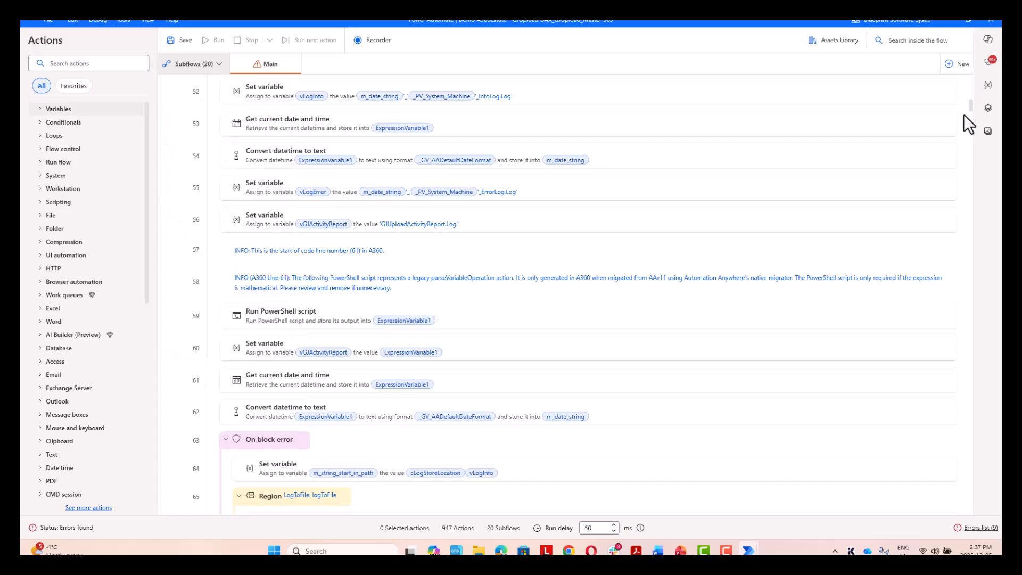
left_click(988, 85)
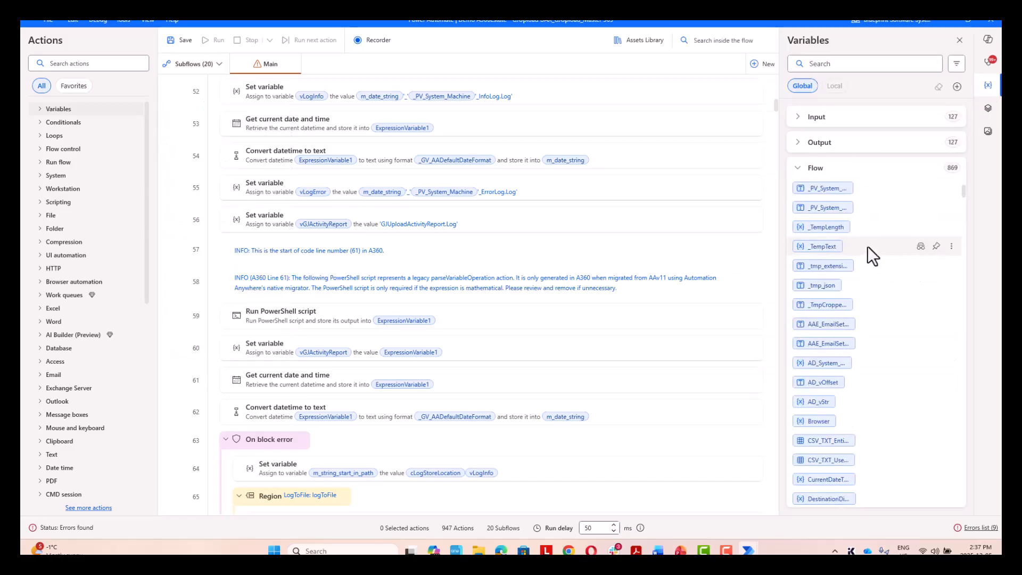
left_click(988, 108)
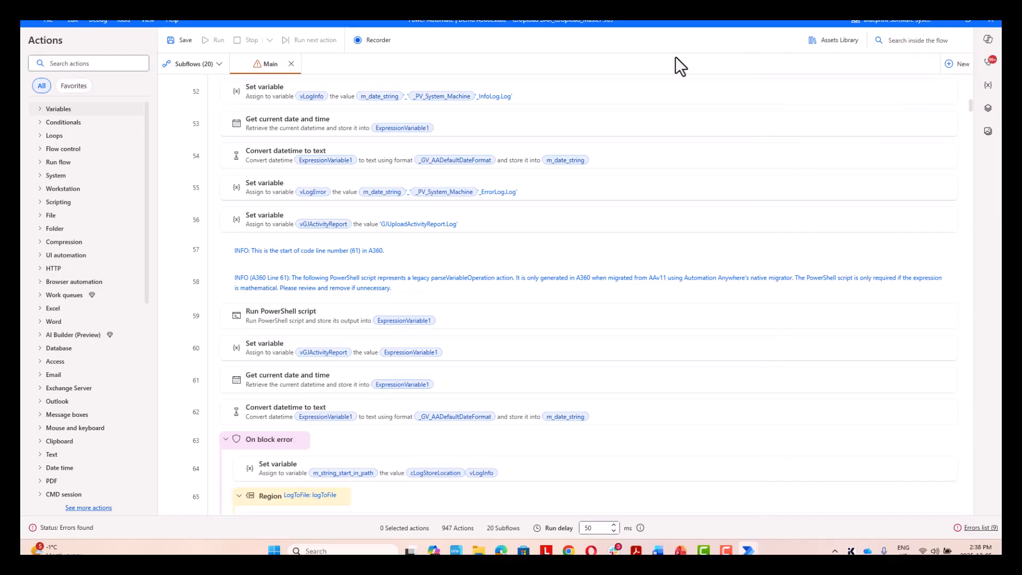
Search inside the flow for captureWindow
left_click(909, 47)
type("captureWindwo")
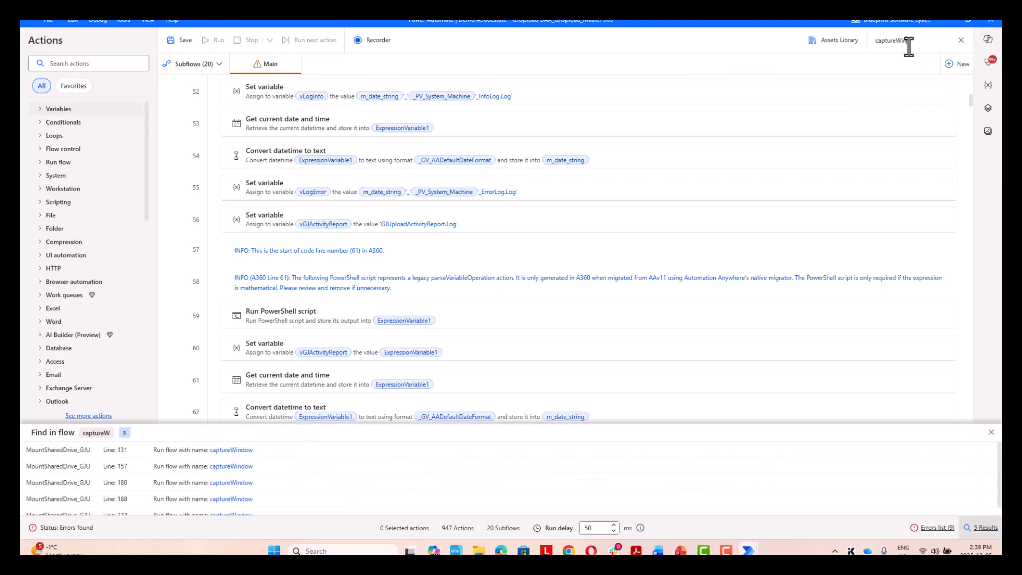
Complete the captureWindow search, open its match at line 157 of the MountSharedDrive_GJU subflow, and bring up the flow's errors list
key("BackSpace")
key("BackSpace")
type("ow")
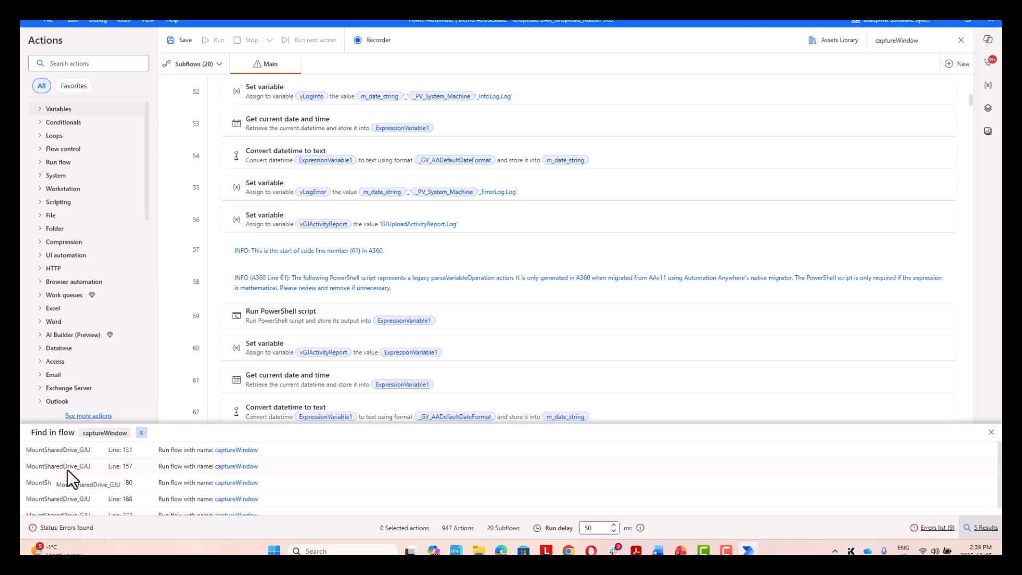
left_click(189, 468)
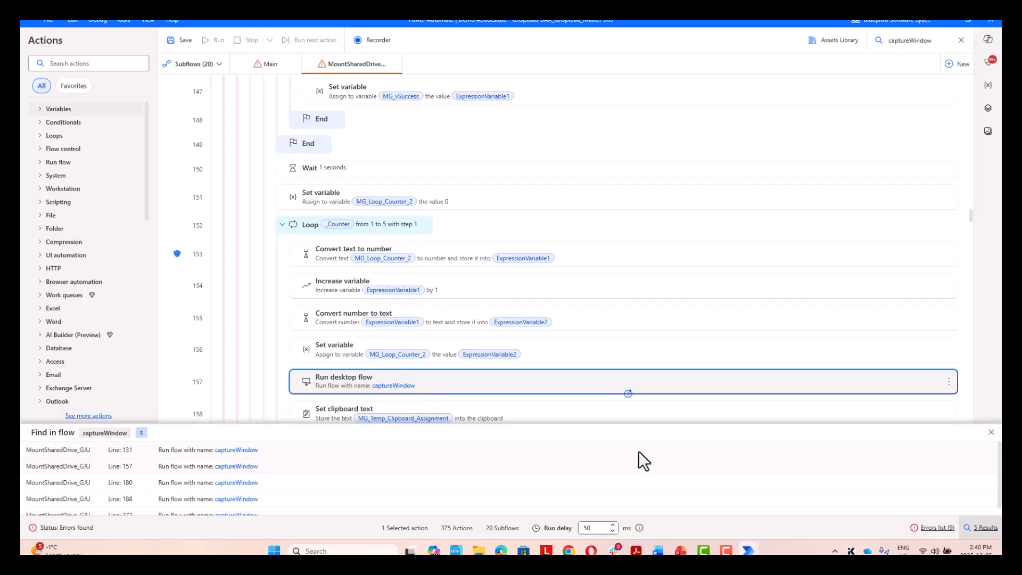
left_click(939, 529)
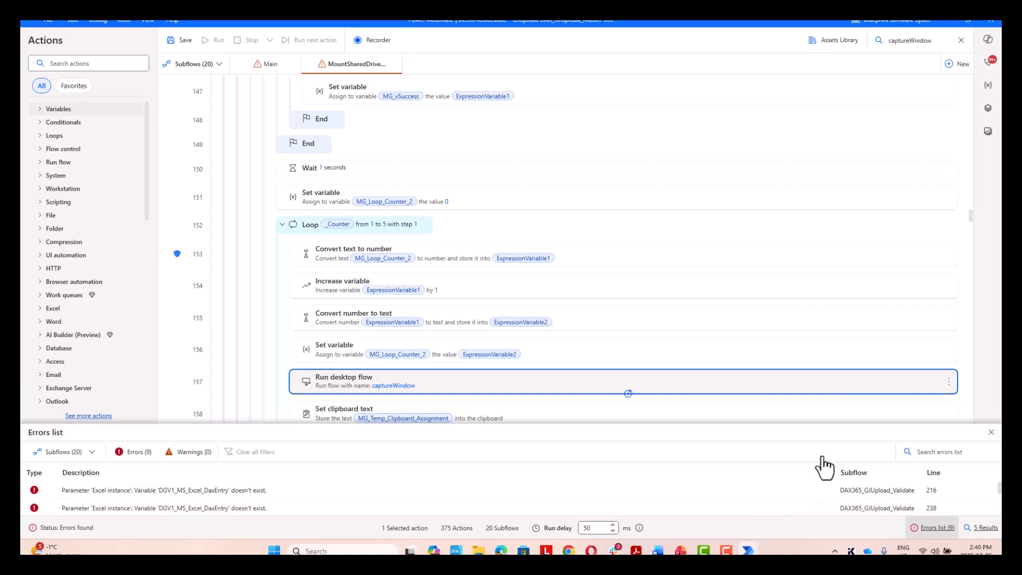
Search the flow for TODO and look through the matching comments across its subflows
left_click(894, 40)
type("TODO")
key("Return")
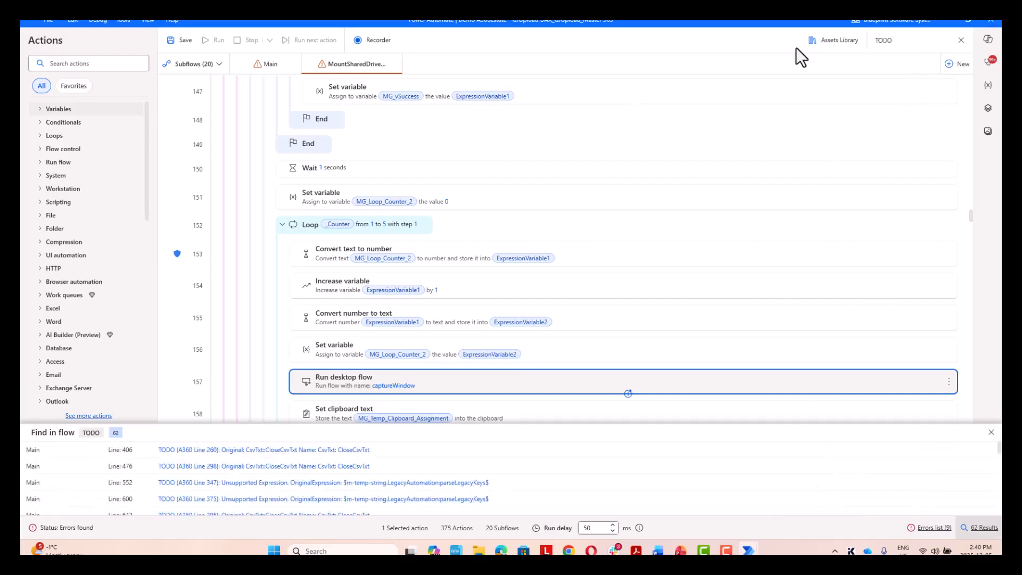
scroll(700, 475, "down", 5)
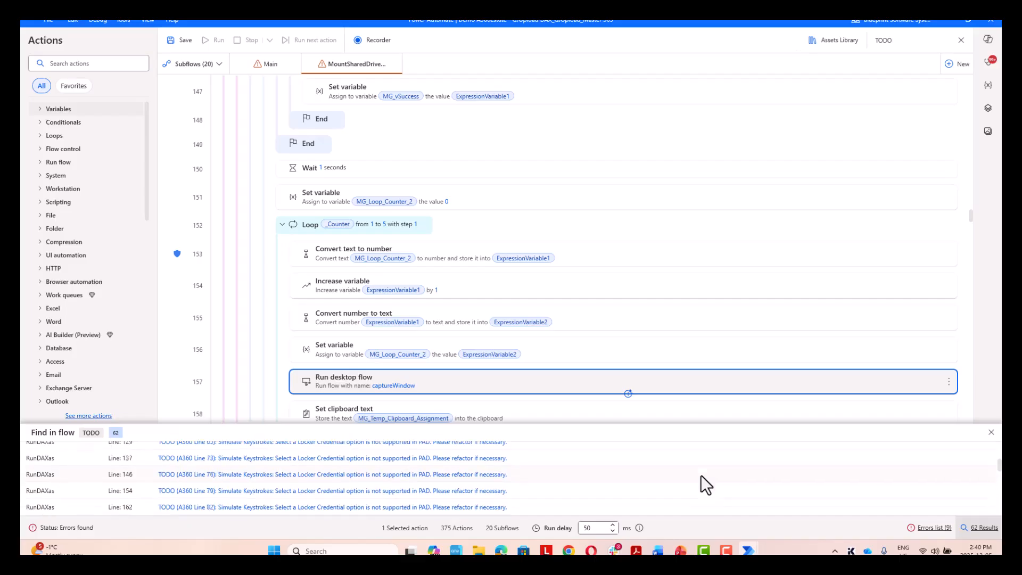
scroll(701, 468, "down", 5)
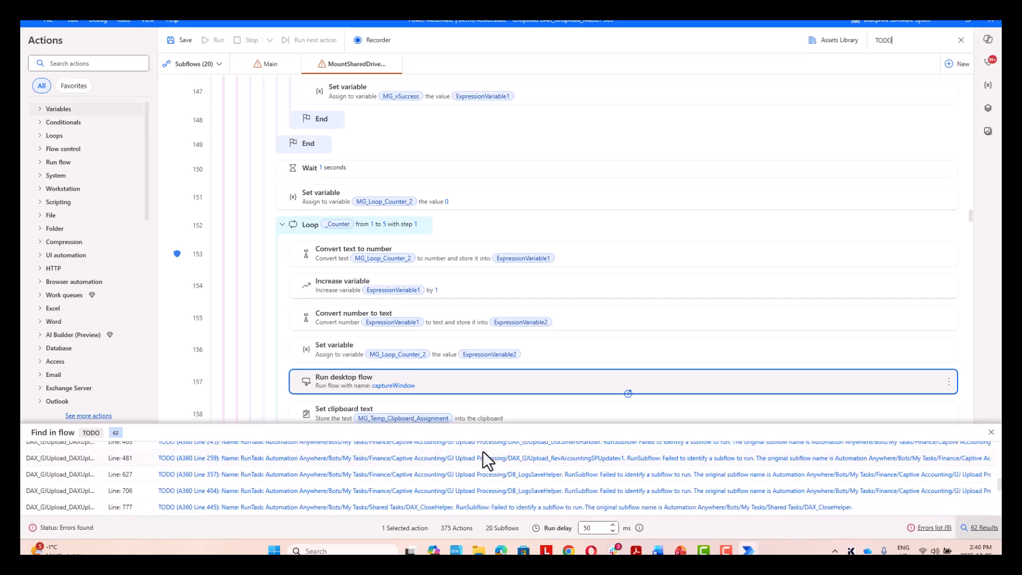
scroll(598, 365, "down", 3)
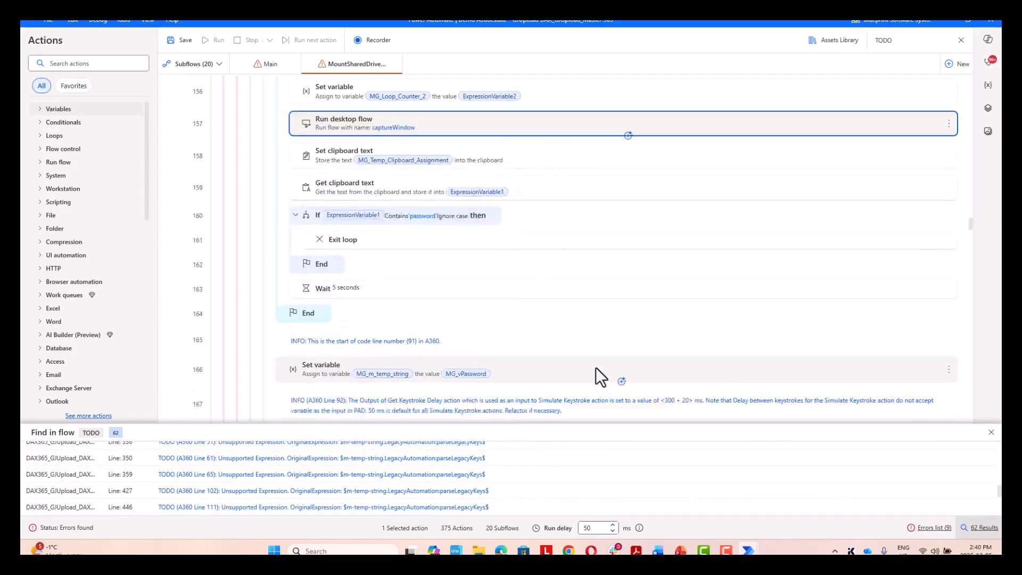
scroll(595, 367, "up", 2)
Search the flow for SRC and open the Extract Text comment match at line 1 of the GetTextEnclosedByBefo... subflow
left_click_drag(922, 43, 813, 46)
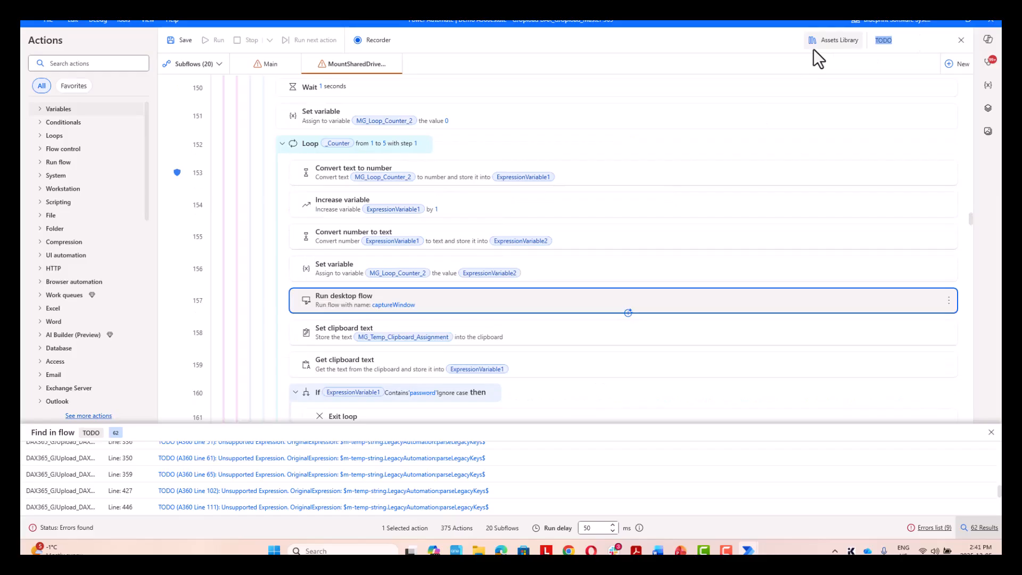
type("SRC")
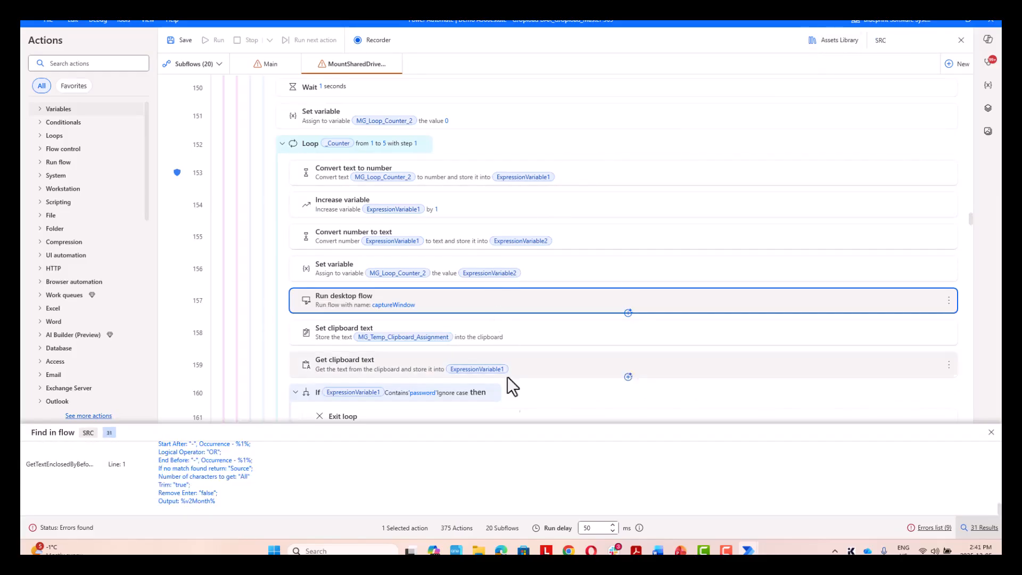
double_click(202, 474)
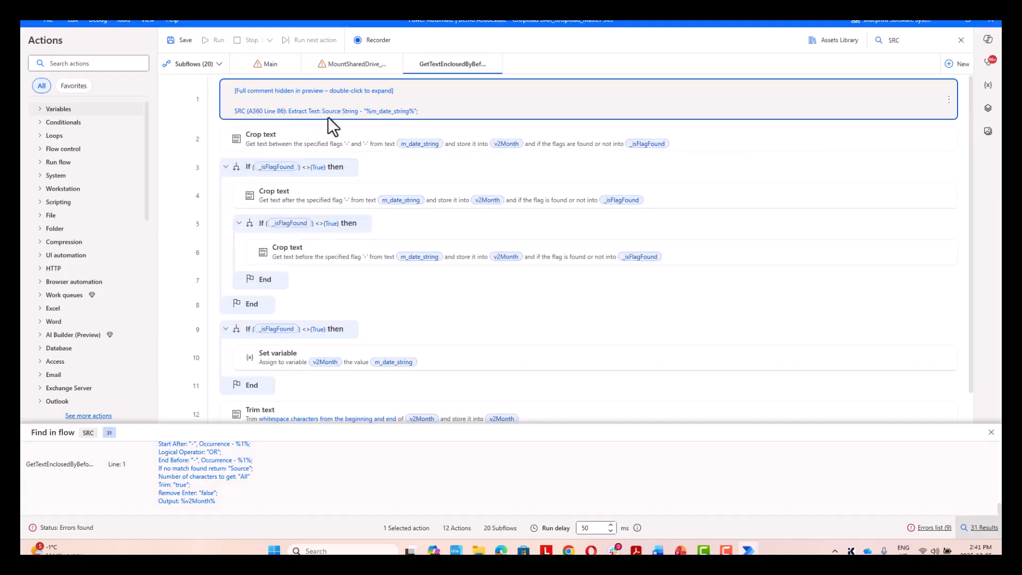
Open the full SRC comment at line 1, enlarge its window to read all the text, and close it without saving
double_click(349, 107)
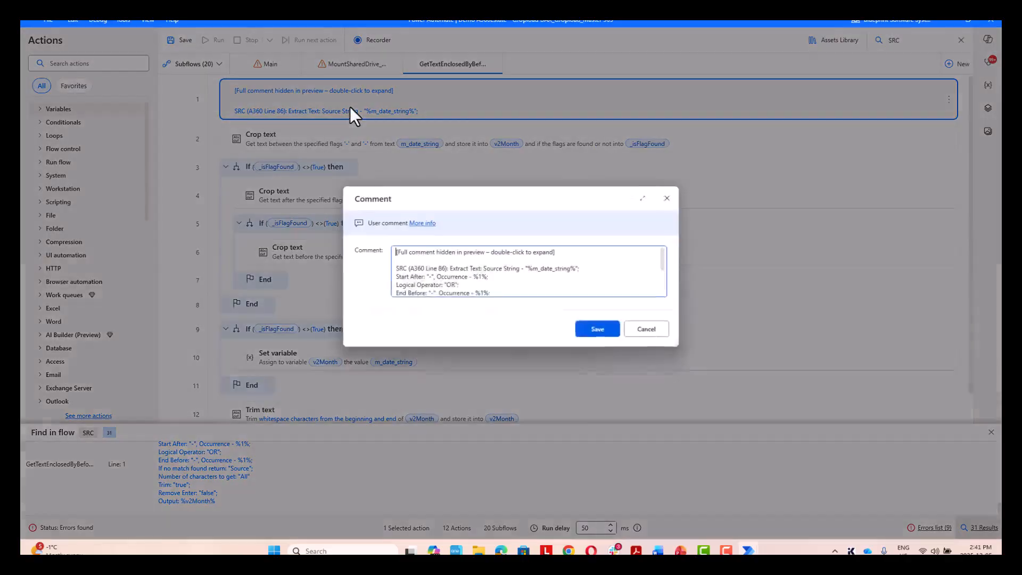
left_click_drag(674, 345, 762, 441)
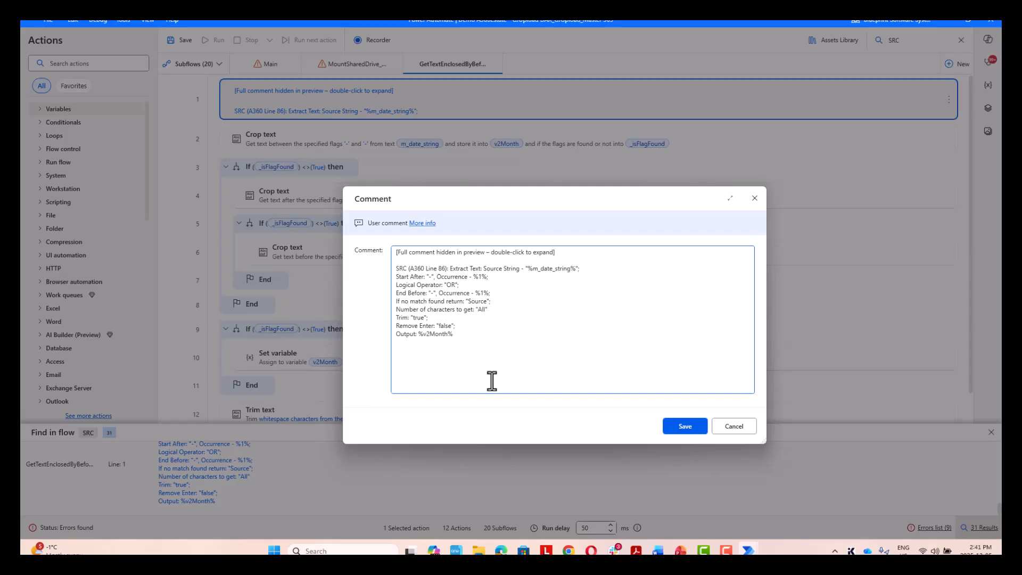
left_click(731, 428)
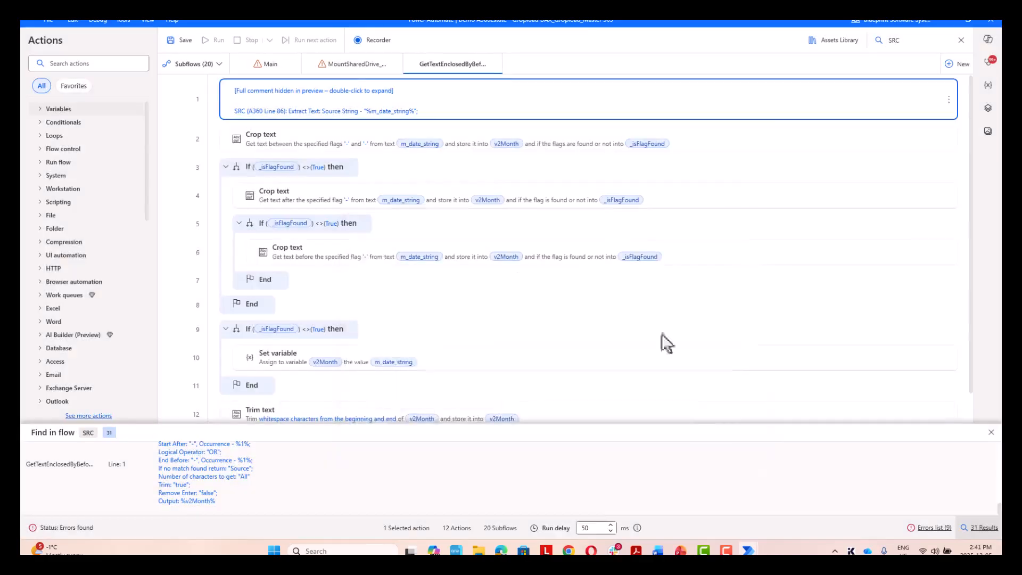
Search the flow for INFO, look through the matches, and open the PowerShell script comment at line 341 of the Main subflow
left_click(894, 45)
type("INFO")
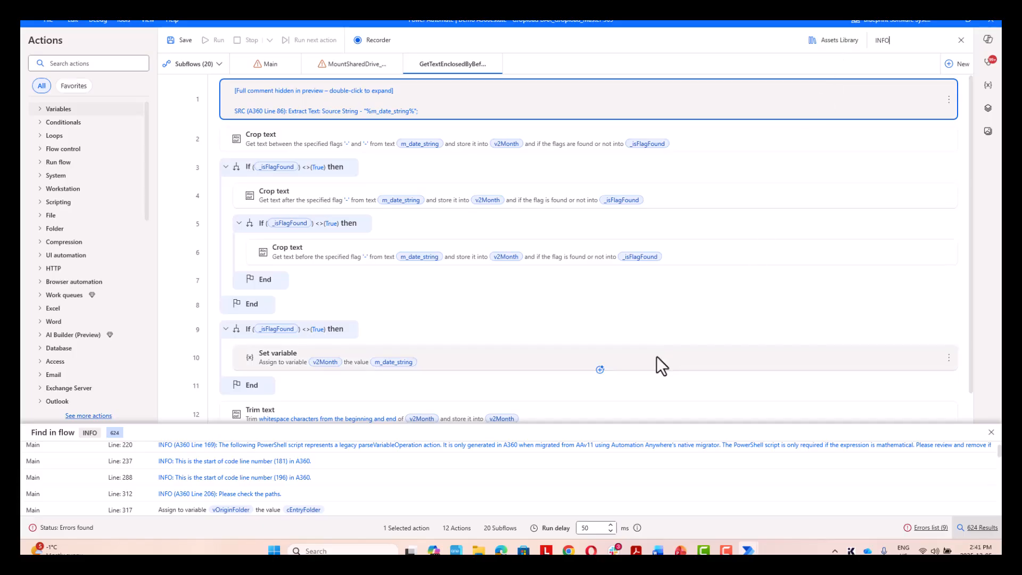
scroll(494, 480, "down", 3)
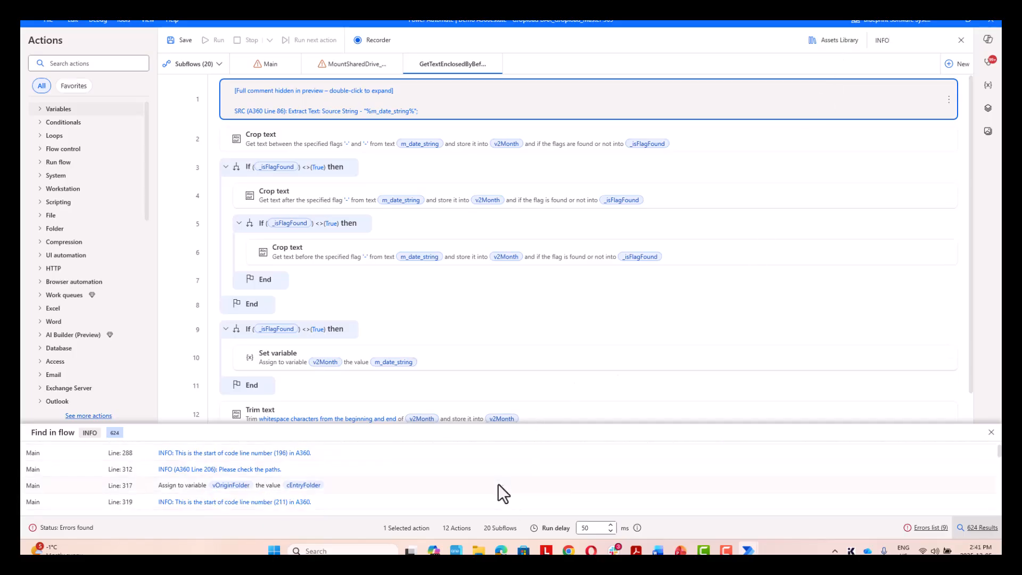
left_click(537, 484)
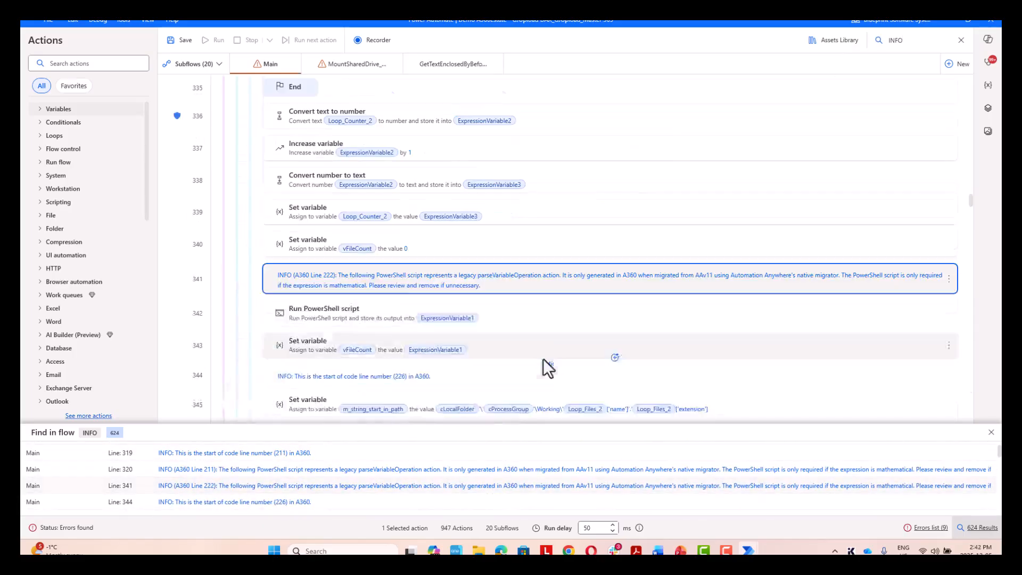